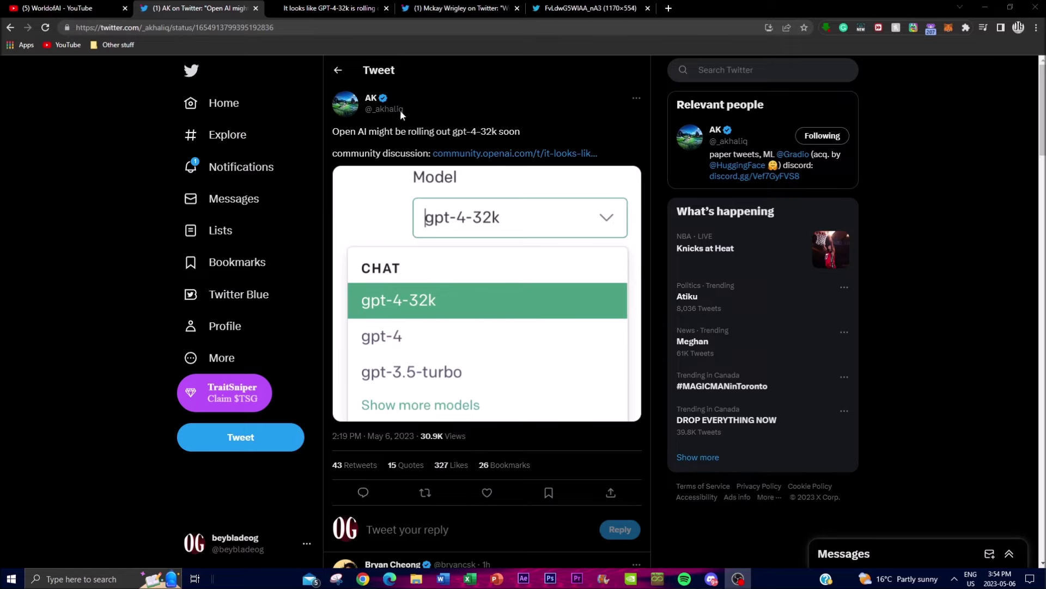
- Read the forum thread's first post with its gpt-4-32k fiction output, then return to the rollout tweet
left_click(450, 7)
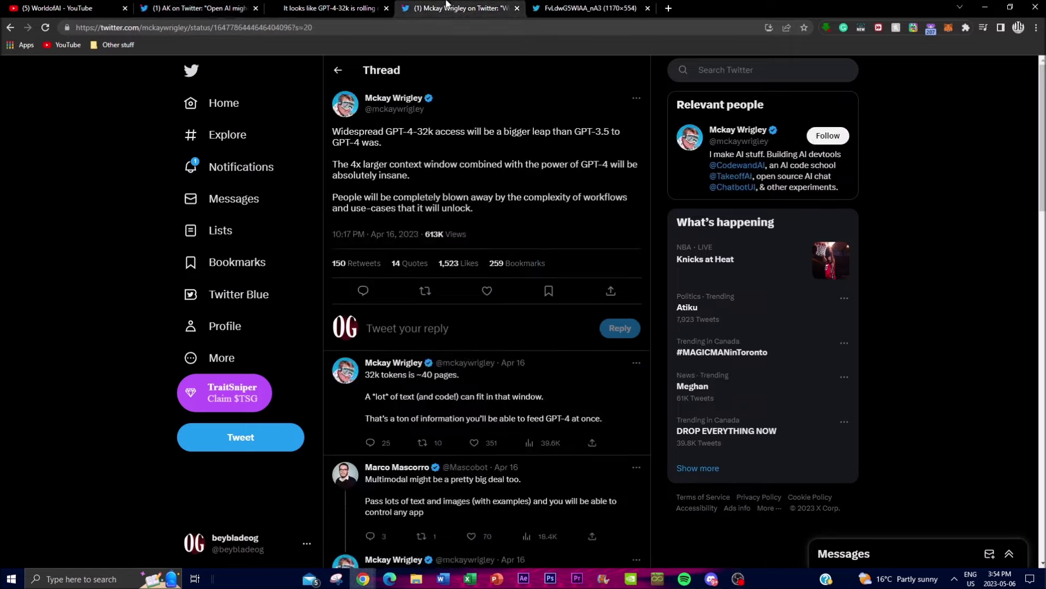
left_click(199, 8)
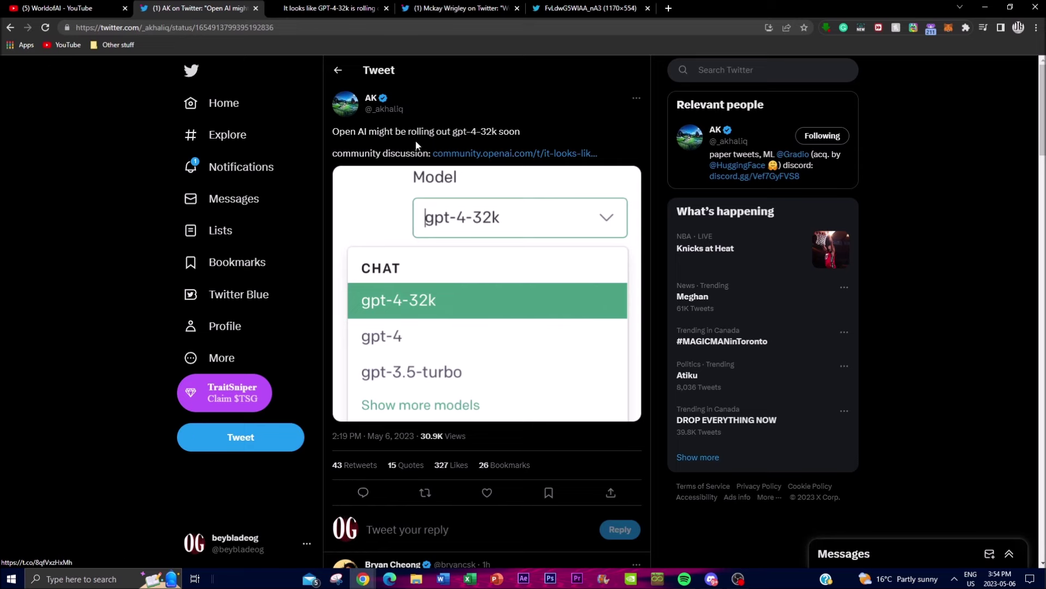
key("ctrl+Tab")
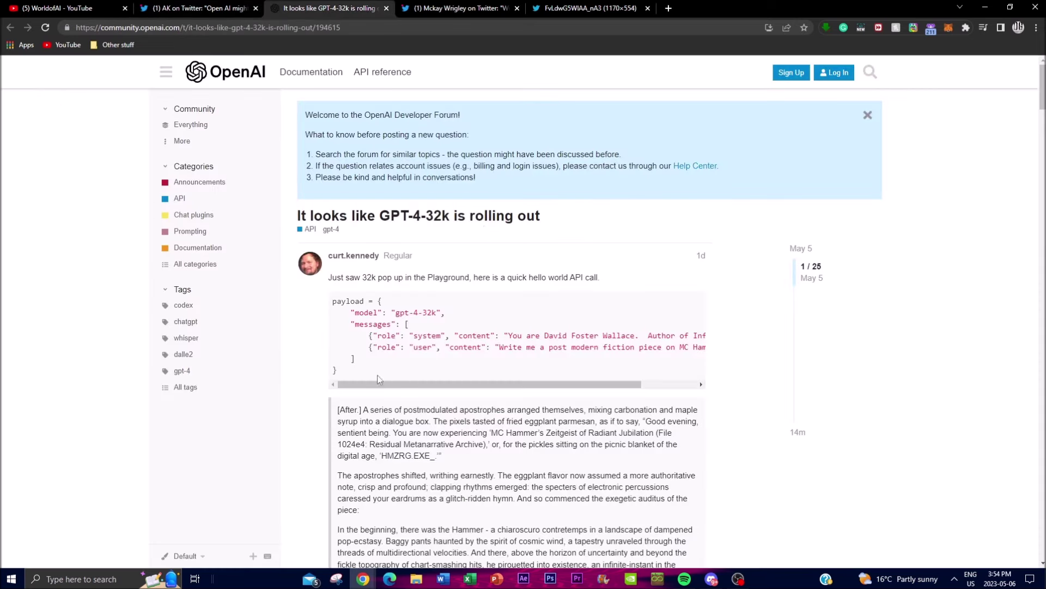
scroll(380, 381, "down", 4)
scroll(490, 425, "down", 3)
scroll(472, 422, "down", 3)
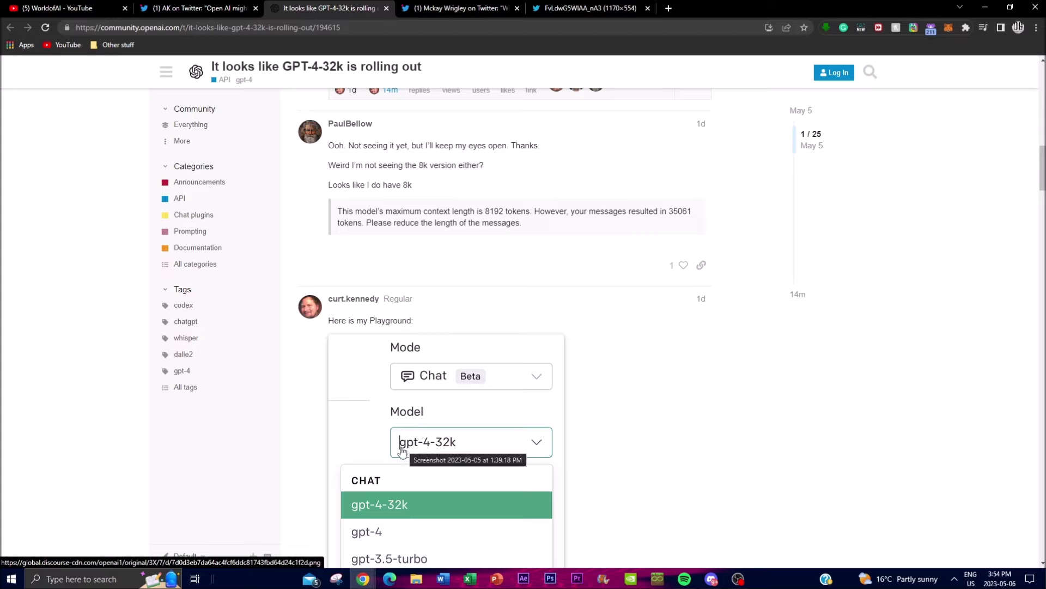
scroll(517, 450, "down", 5)
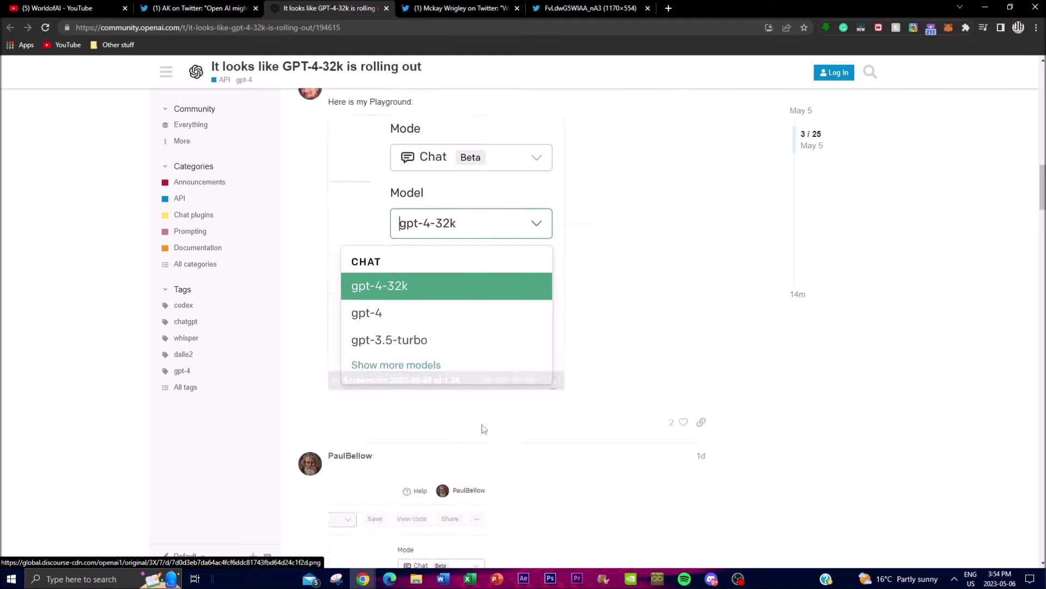
scroll(535, 287, "up", 3)
scroll(518, 369, "down", 4)
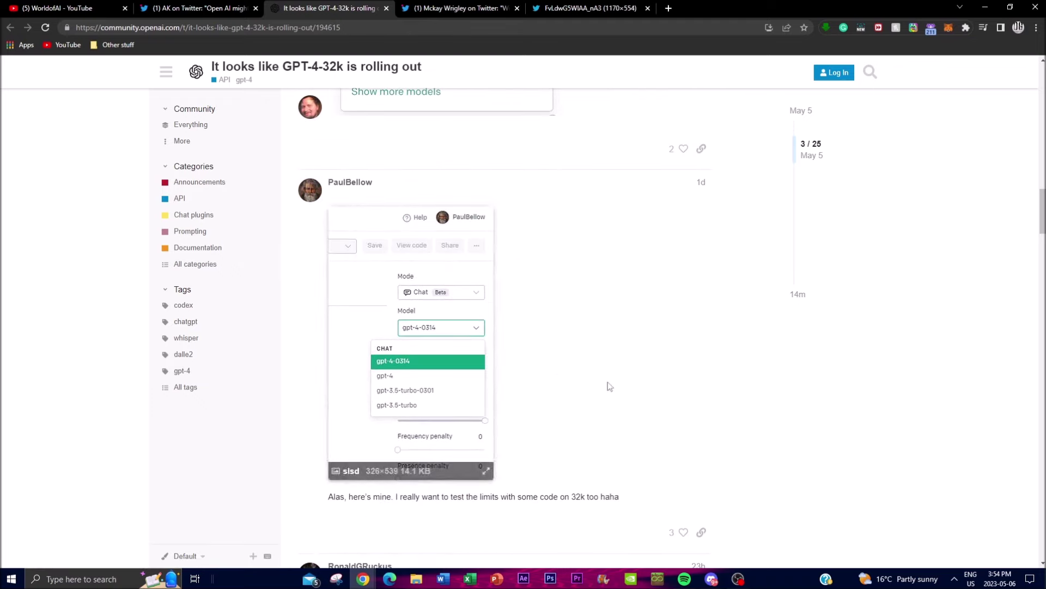
scroll(444, 423, "down", 5)
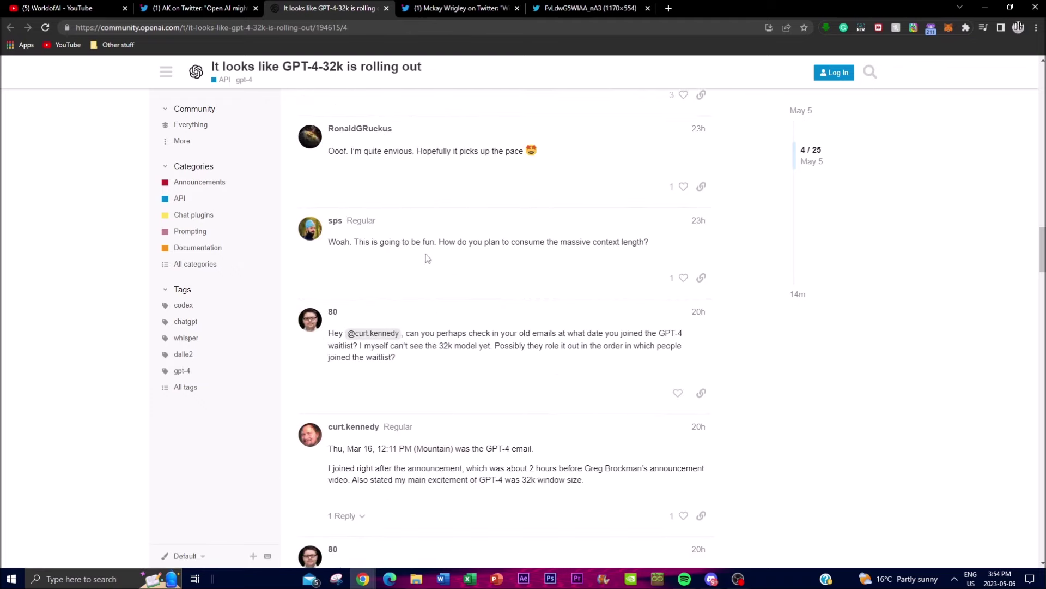
scroll(463, 258, "up", 4)
scroll(705, 368, "up", 4)
scroll(368, 327, "up", 5)
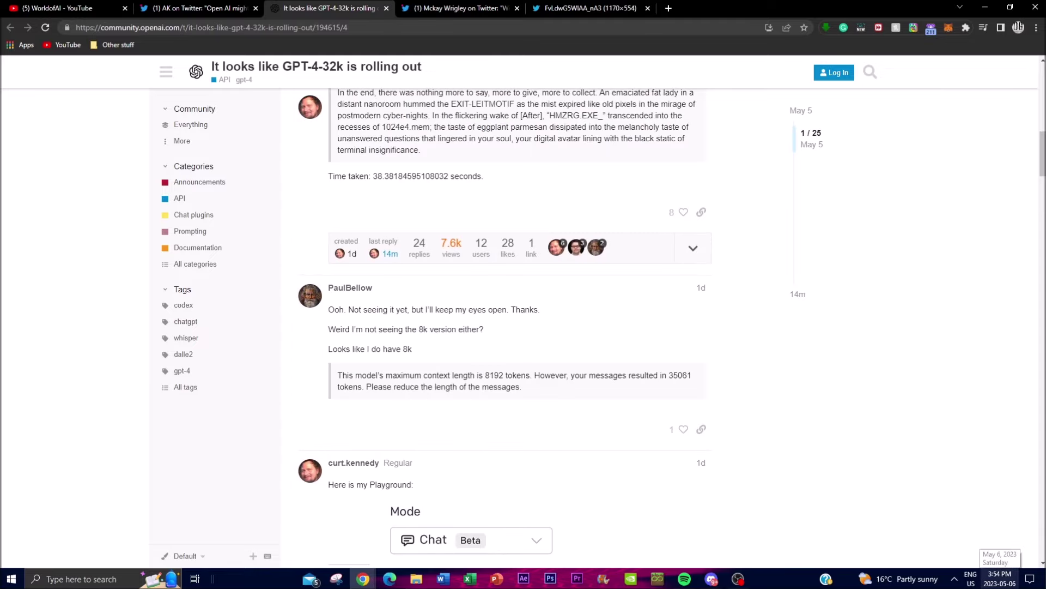
scroll(368, 327, "up", 5)
scroll(368, 329, "up", 5)
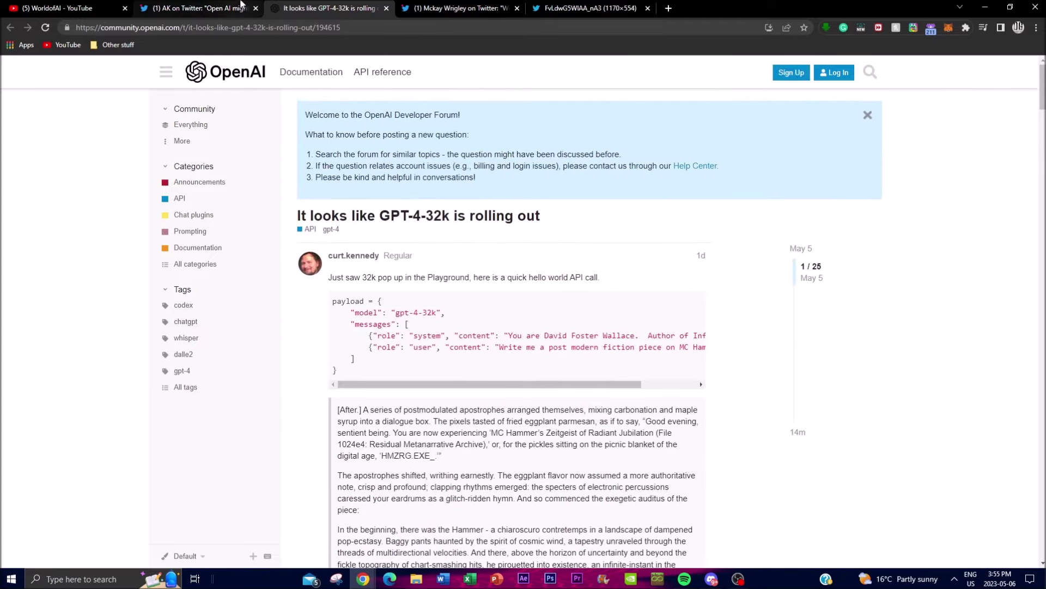
left_click(233, 7)
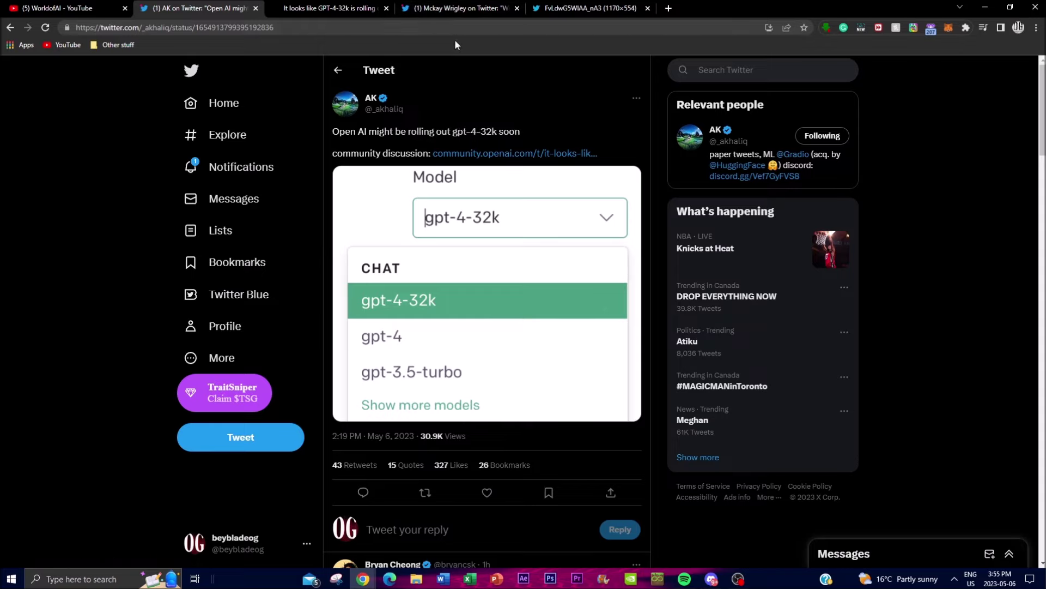
- Show the GPT-4-32k access thread and open the GPT-4 8k/32k pricing table image full-size
left_click(463, 7)
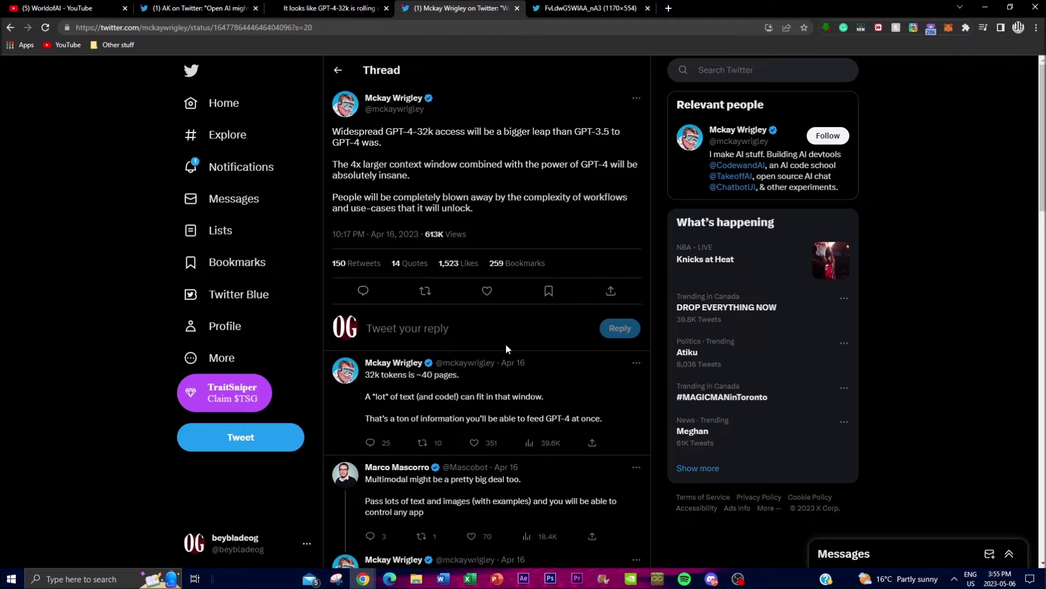
left_click(578, 12)
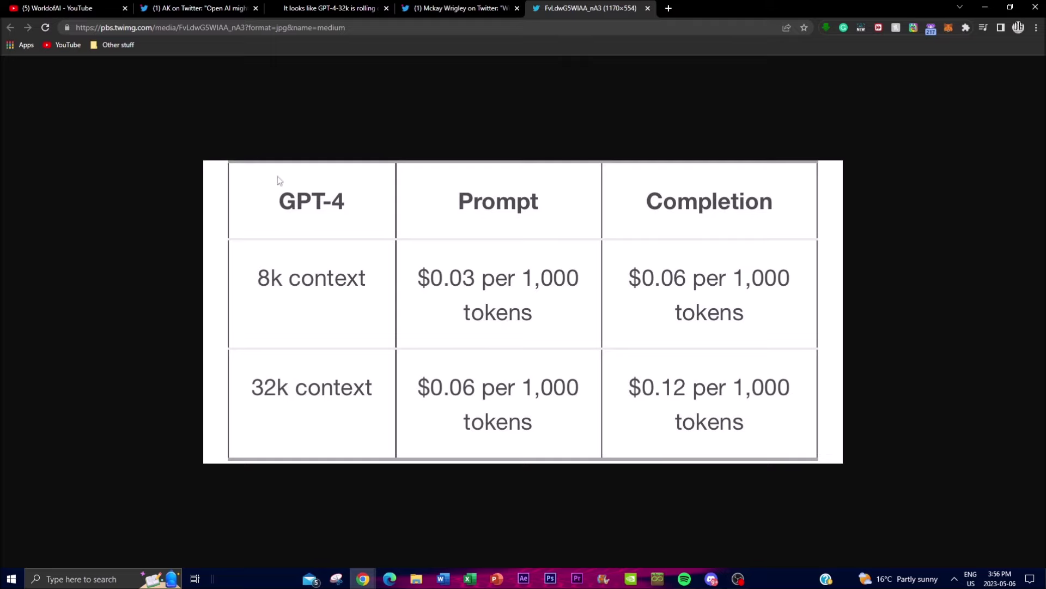
- Revisit AK's gpt-4-32k rollout tweet, then switch to the WorldofAI YouTube home page
left_click(201, 8)
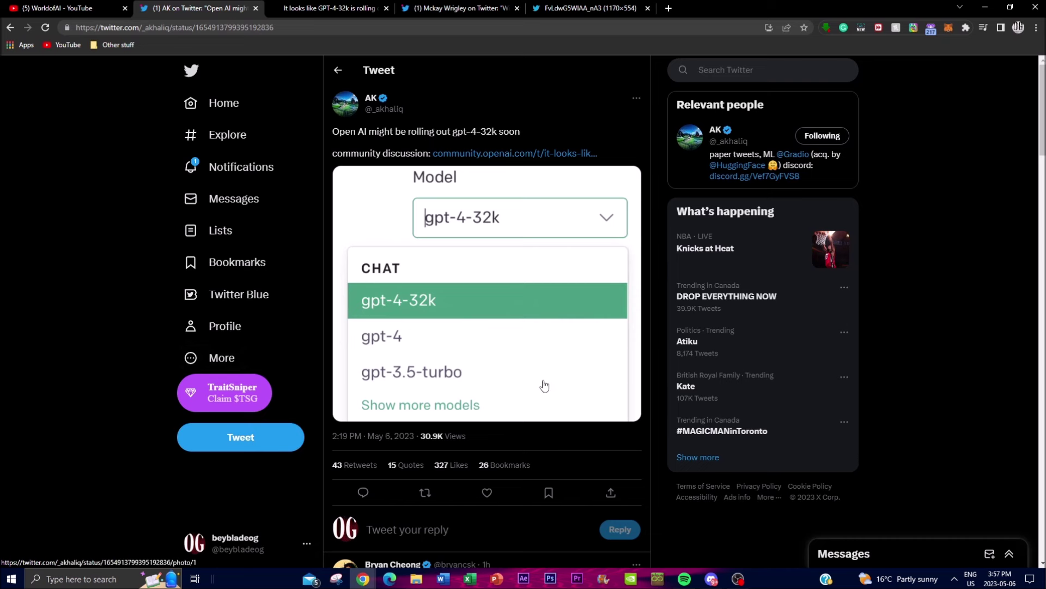
left_click(54, 6)
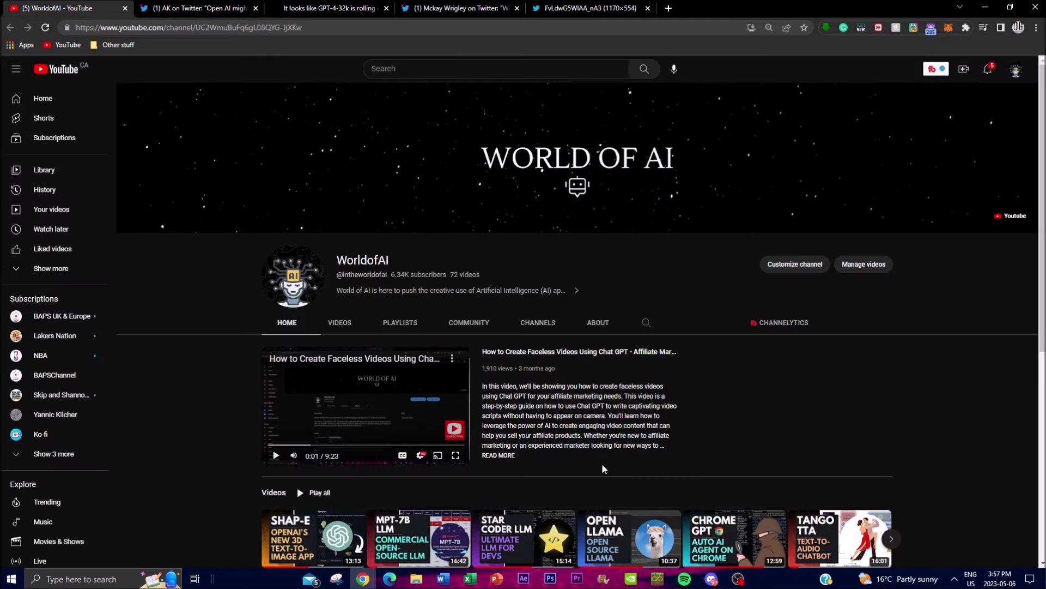
left_click(506, 8)
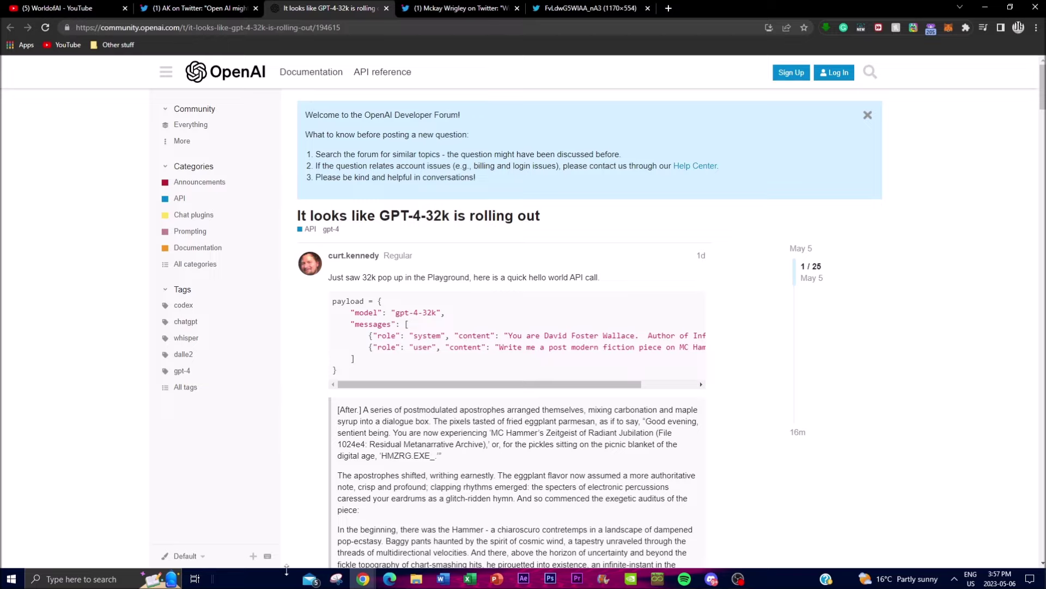
scroll(542, 411, "down", 5)
scroll(523, 376, "down", 5)
scroll(516, 359, "down", 5)
scroll(505, 346, "down", 5)
scroll(505, 347, "up", 5)
scroll(524, 346, "up", 5)
scroll(524, 346, "up", 5)
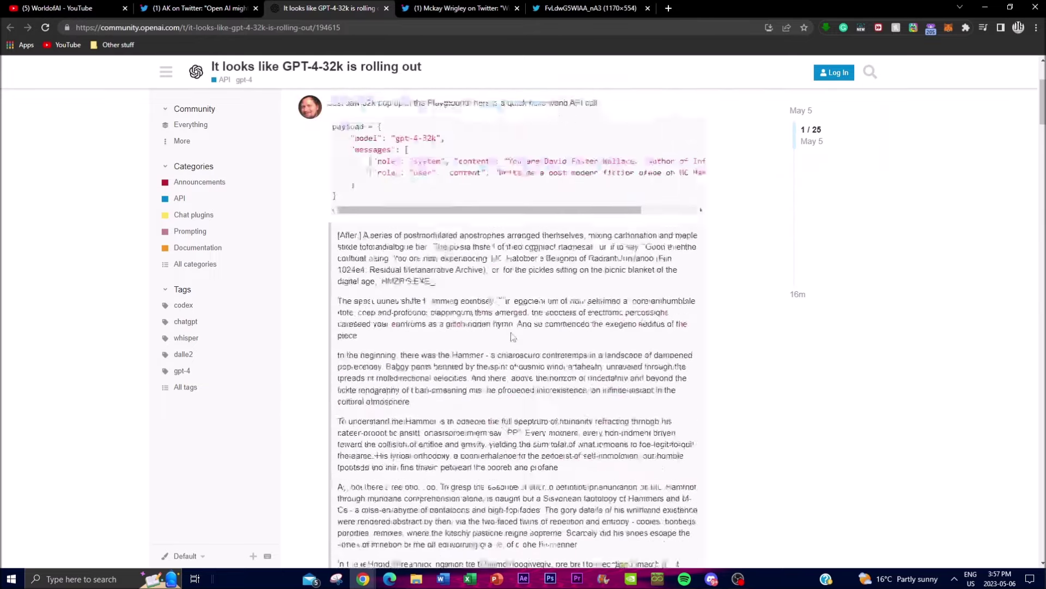
scroll(516, 346, "up", 5)
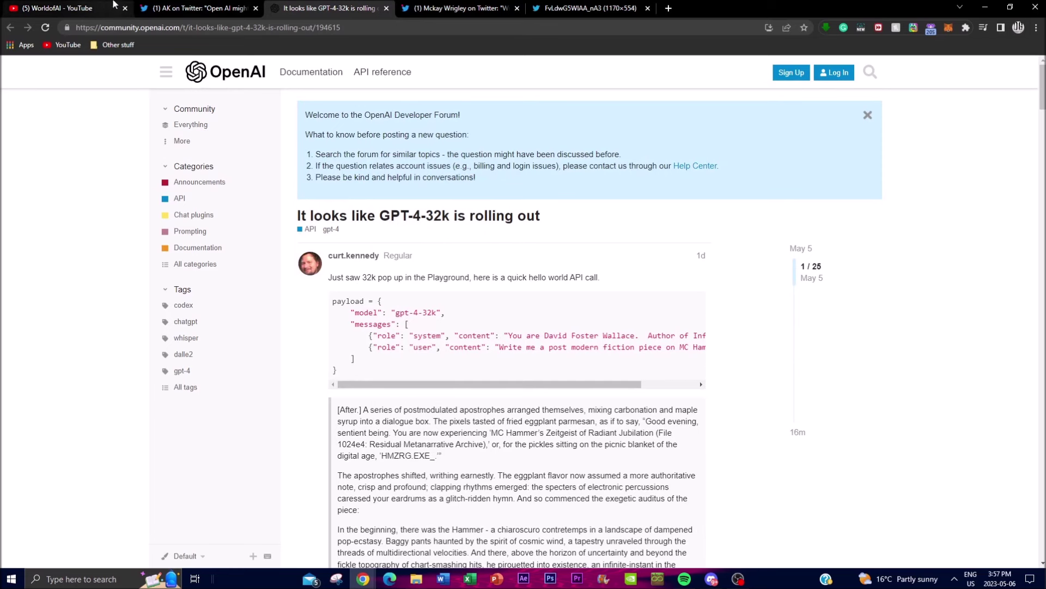
left_click(66, 7)
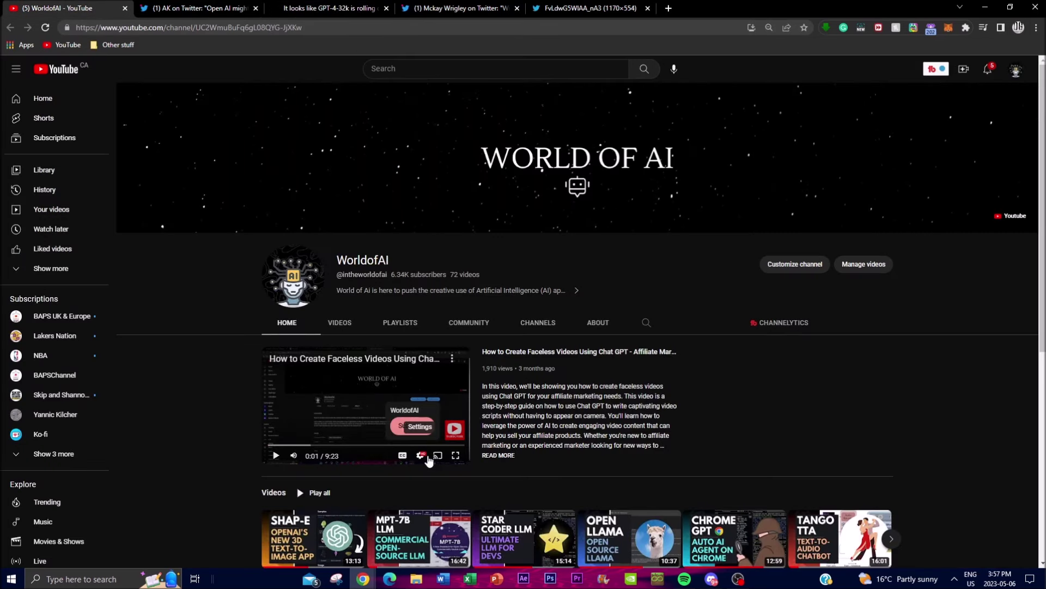